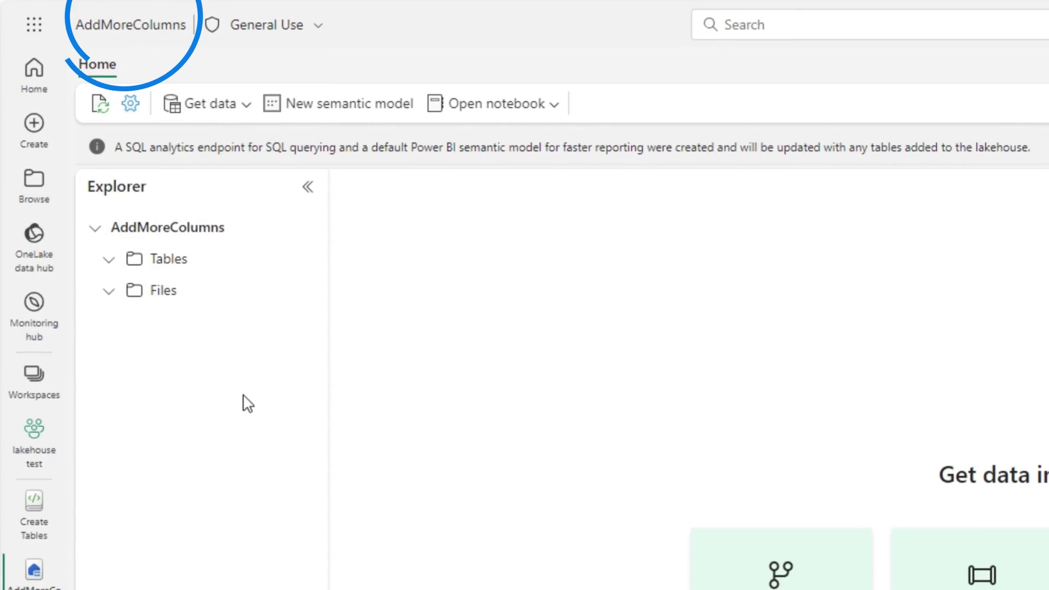
In the Create Tables notebook, replace the comments with %%sql and CREATE TABLE AddMoreColumns.Sales
{"action": "left_click", "coordinate": [35, 498]}
{"action": "left_click", "coordinate": [499, 256]}
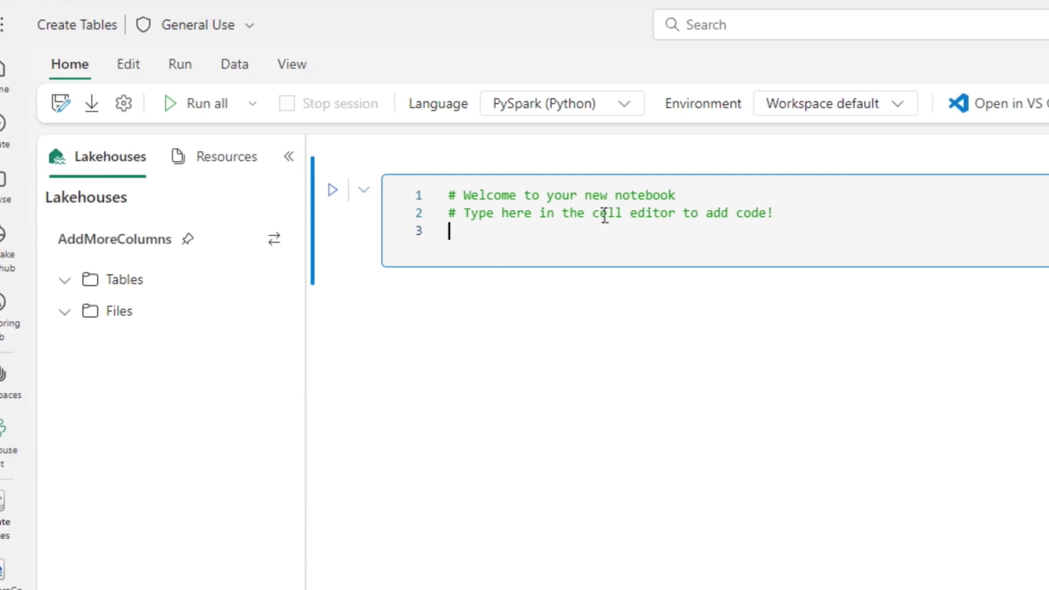
{"action": "left_click_drag", "start_coordinate": [870, 239], "coordinate": [406, 159]}
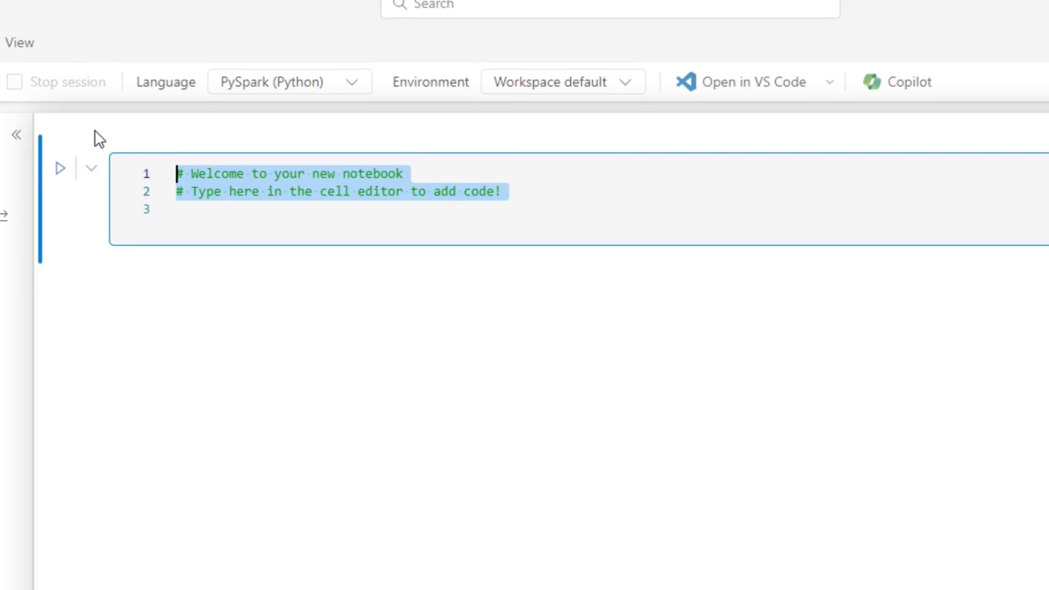
{"action": "type", "text": "%%sql"}
{"action": "key", "text": "Return"}
{"action": "key", "text": "Return"}
{"action": "type", "text": "create"}
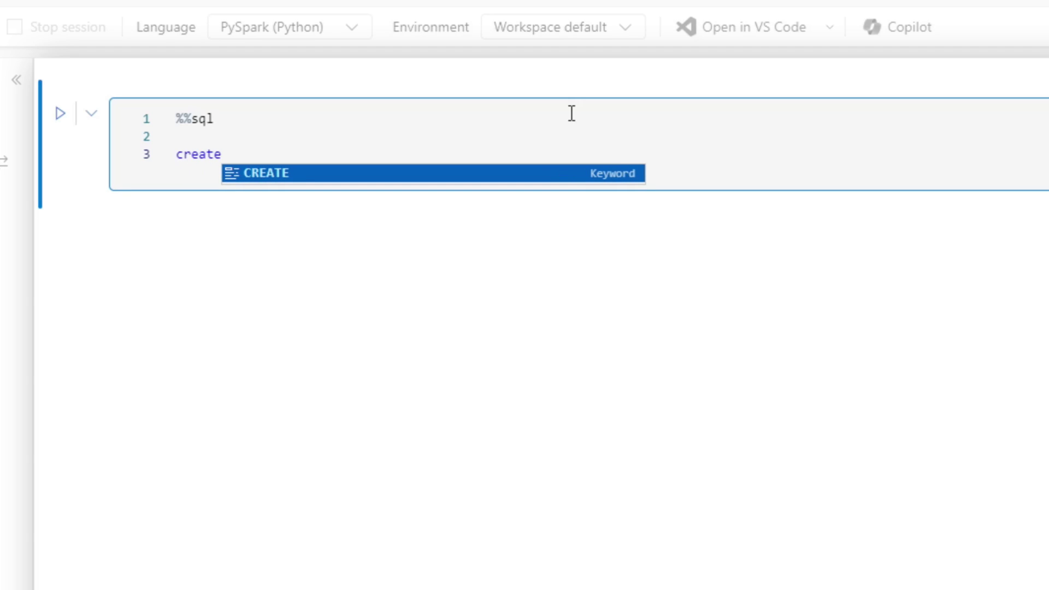
{"action": "key", "text": "Tab"}
{"action": "type", "text": "TABLE "}
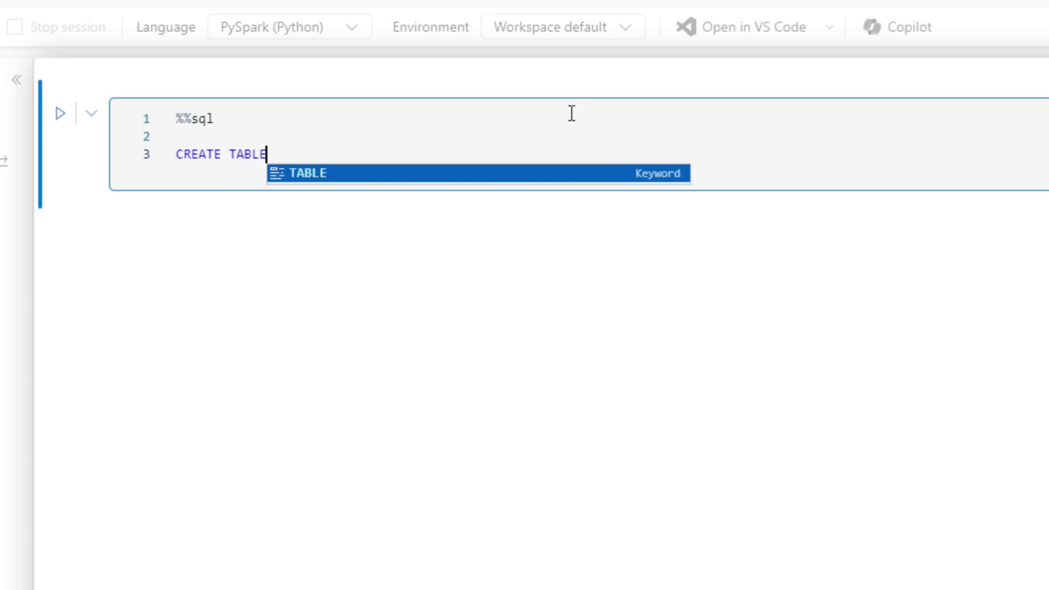
{"action": "type", "text": "Add"}
{"action": "key", "text": "Tab"}
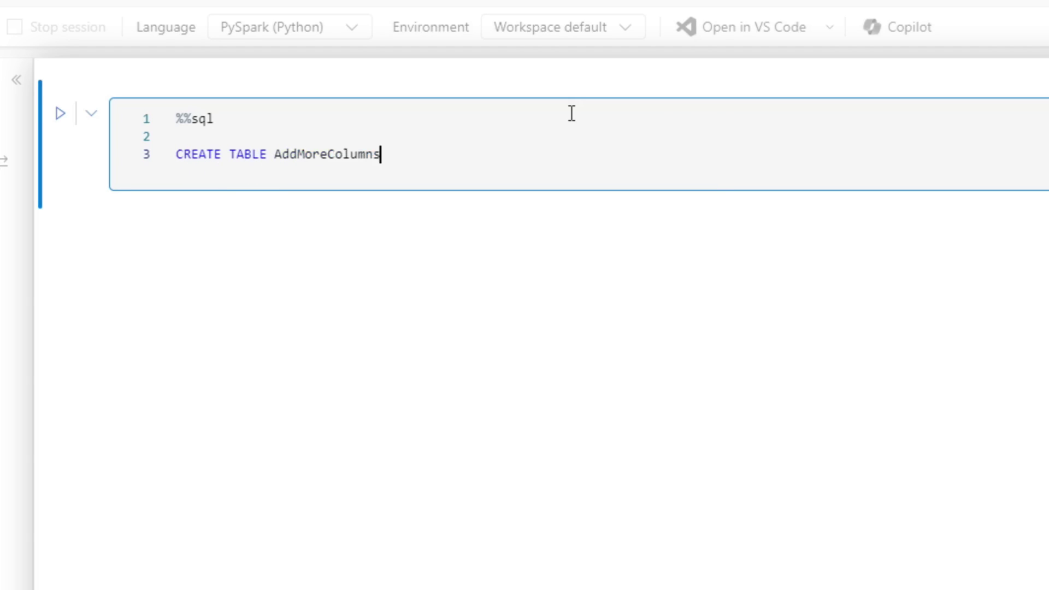
Define the columns SaleAmount int, Freight int and ProductID int in parentheses
{"action": "key", "text": "Return"}
{"action": "type", "text": "("}
{"action": "key", "text": "Return"}
{"action": "type", "text": ")"}
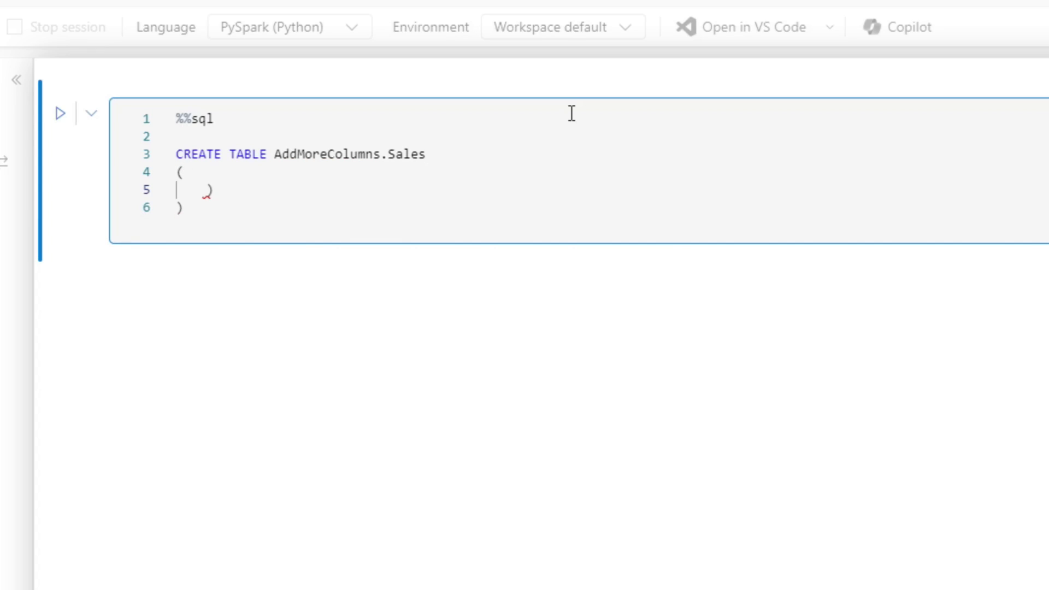
{"action": "type", "text": "SaleAmount int,"}
{"action": "key", "text": "Return"}
{"action": "type", "text": "Freight int,"}
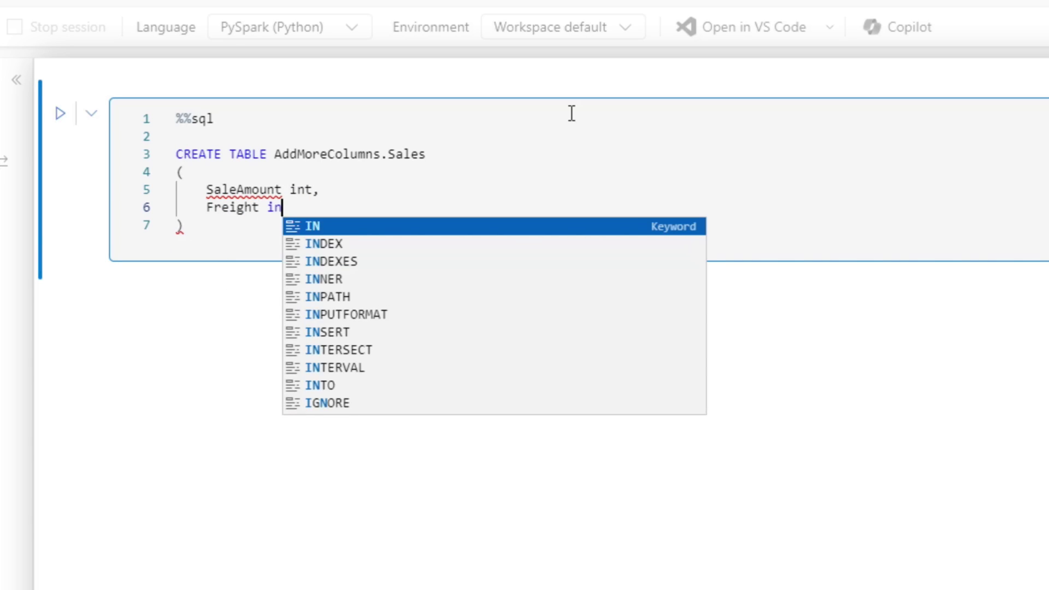
{"action": "key", "text": "Return"}
{"action": "type", "text": "Product"}
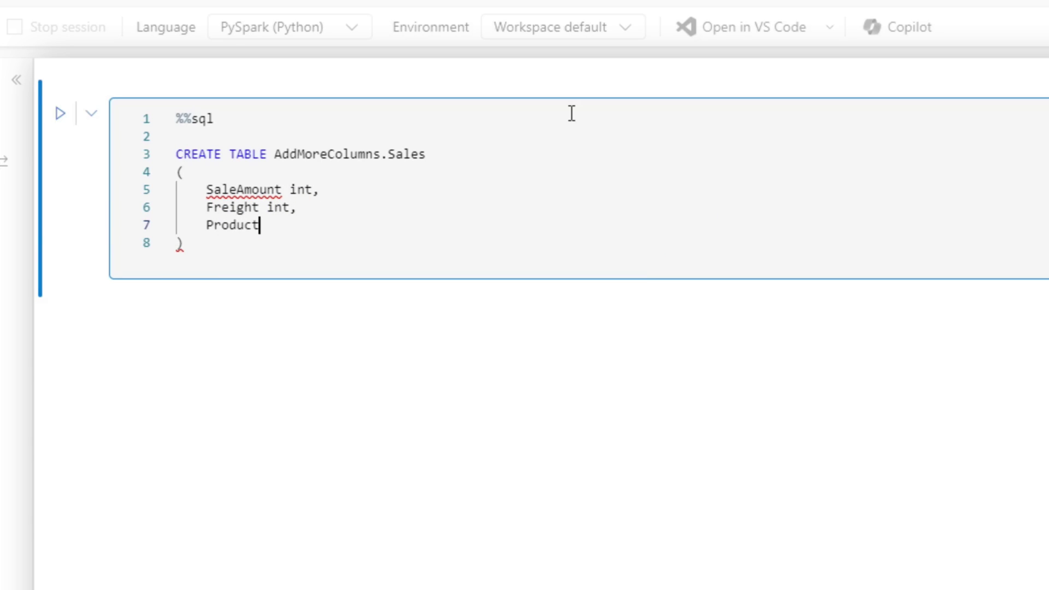
{"action": "type", "text": "ID int"}
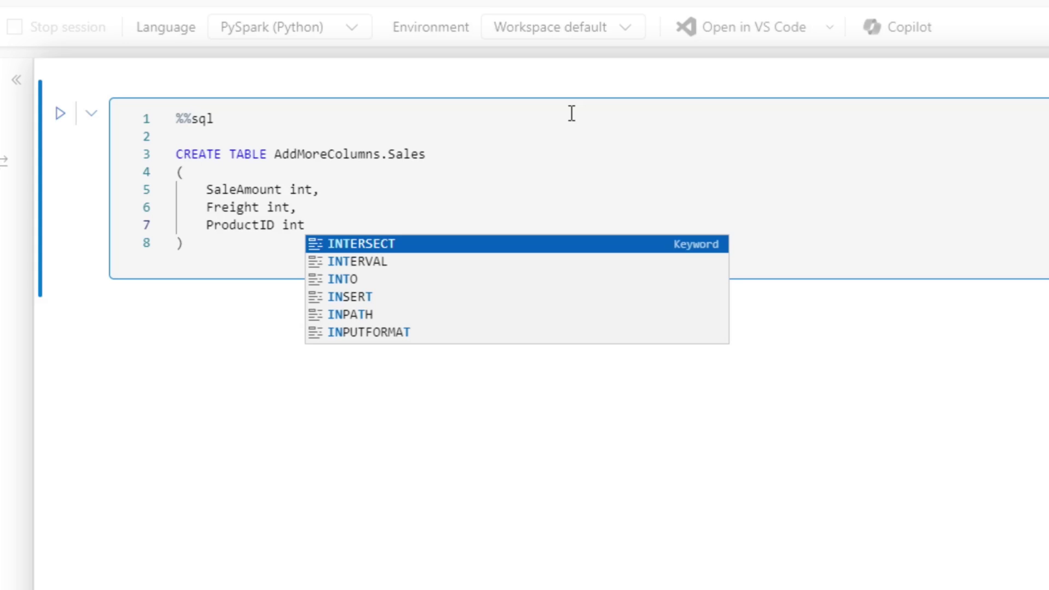
Run the CREATE TABLE cell and refresh the lakehouse Tables list to show sales
{"action": "left_click", "coordinate": [61, 115]}
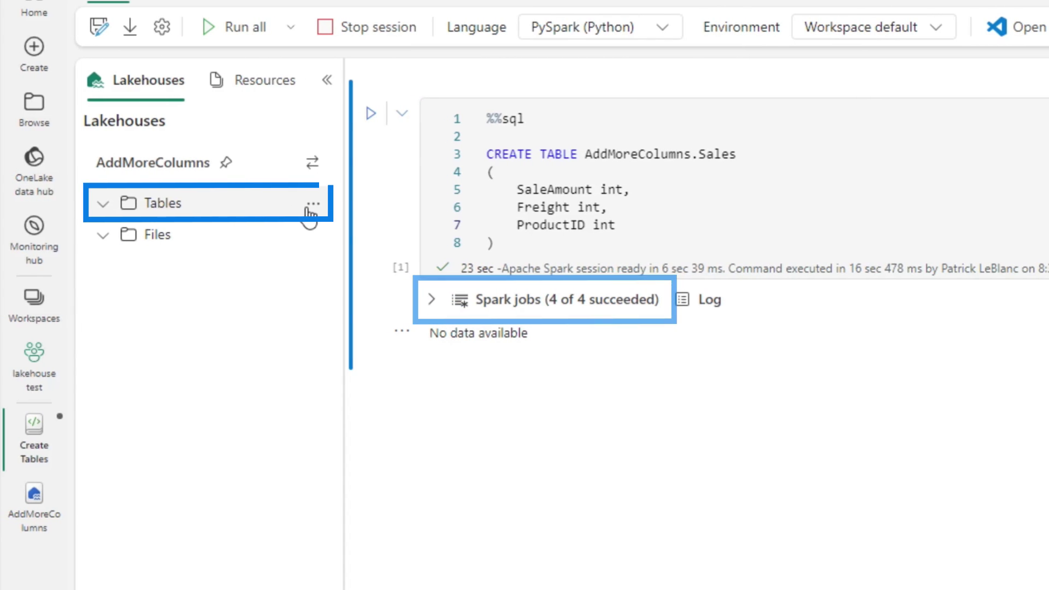
{"action": "left_click", "coordinate": [338, 232]}
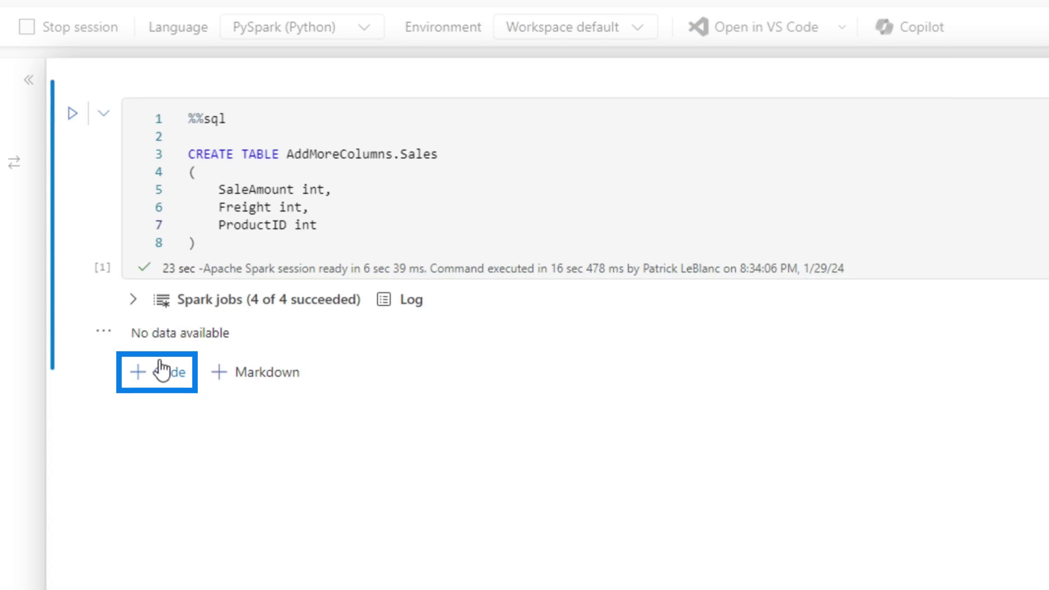
Add a new cell with %%sql ALTER TABLE AddMoreColumns.Sales ADD COLUMN Tax int and run it
{"action": "left_click", "coordinate": [161, 370]}
{"action": "left_click_drag", "start_coordinate": [467, 161], "coordinate": [315, 158]}
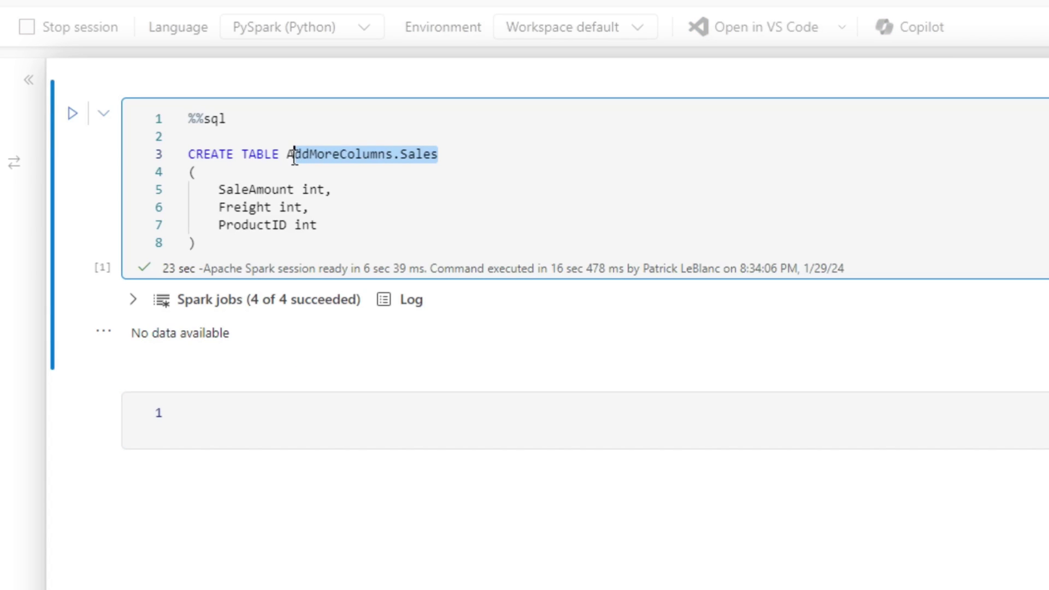
{"action": "left_click", "coordinate": [230, 413]}
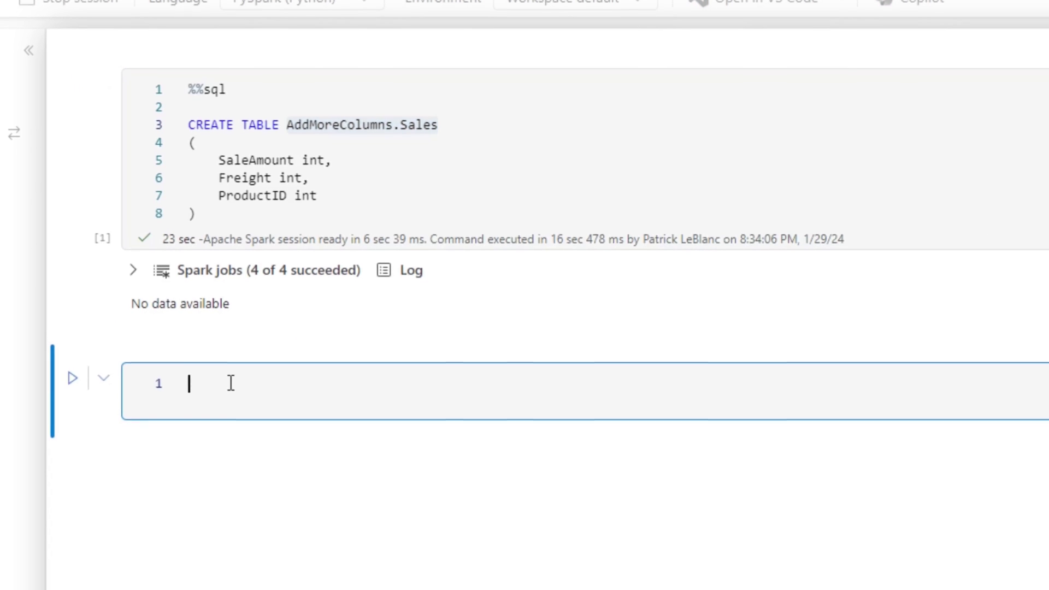
{"action": "type", "text": "%%sql"}
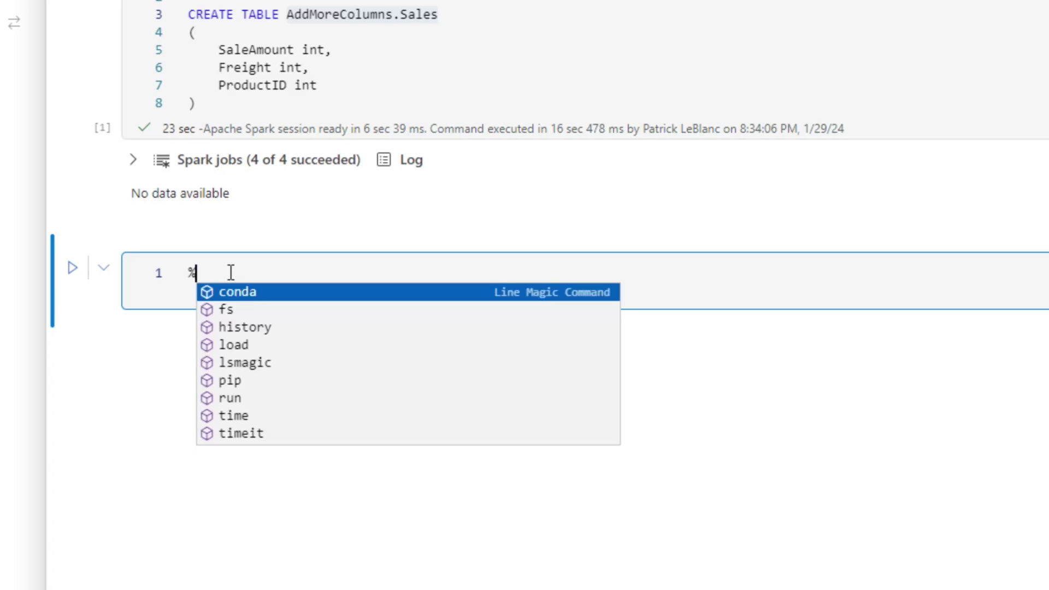
{"action": "key", "text": "Return"}
{"action": "key", "text": "Return"}
{"action": "type", "text": "AL"}
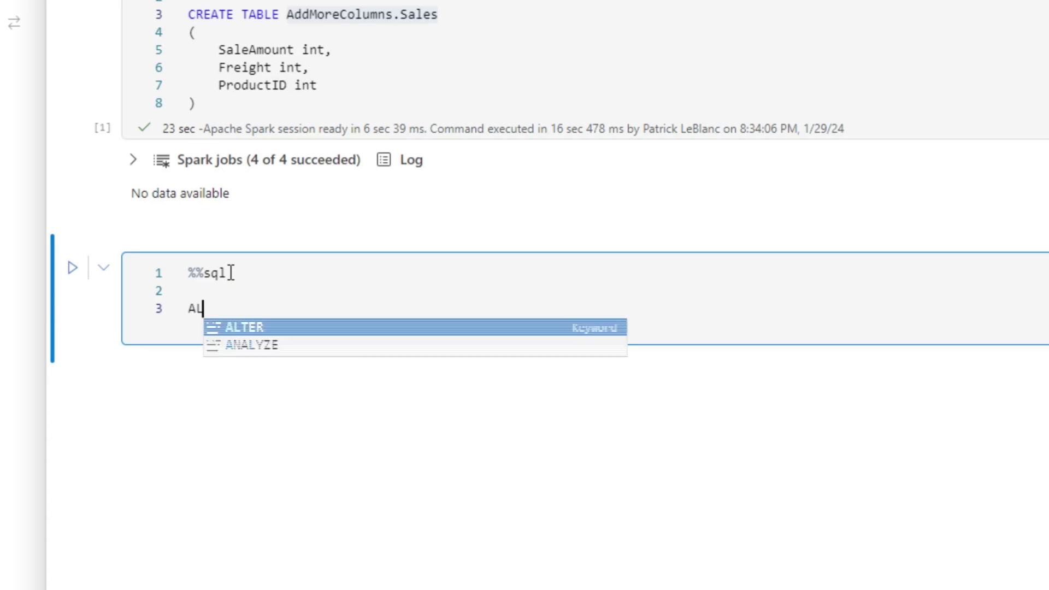
{"action": "type", "text": "TER TABLE AddMoreColumns.Sales ADD COLUMN "}
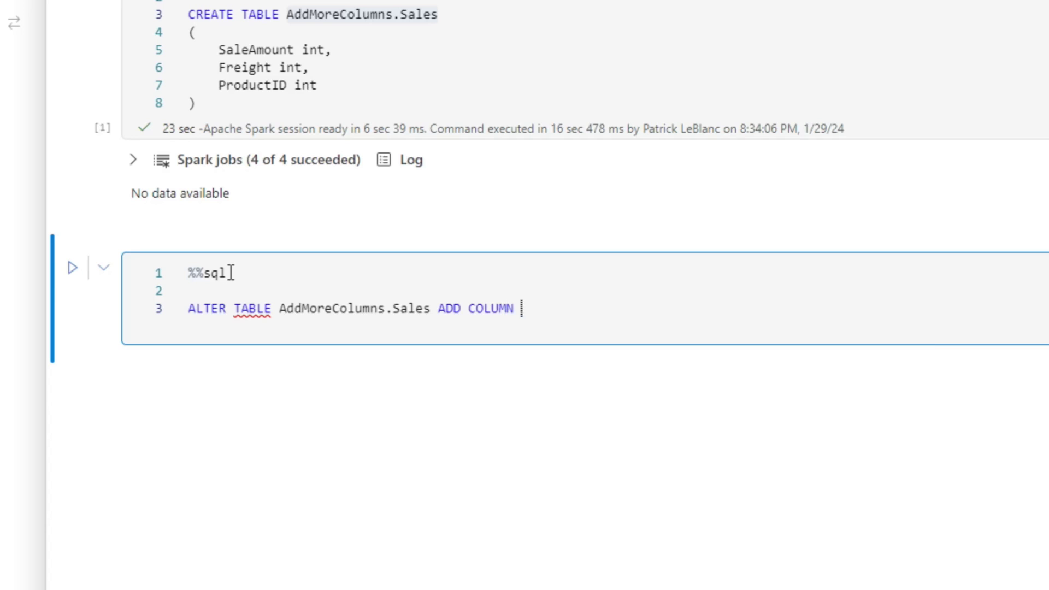
{"action": "type", "text": "TAX int"}
{"action": "key", "text": "Escape"}
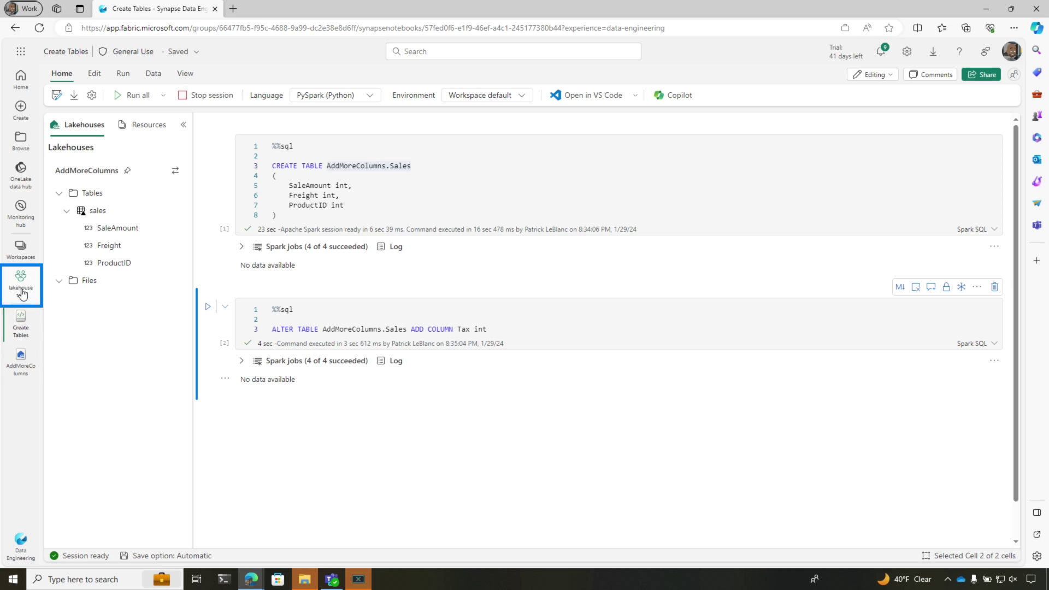
Confirm sales shows Tax in the AddMoreColumns semantic model and SQL analytics endpoint
{"action": "left_click", "coordinate": [22, 291]}
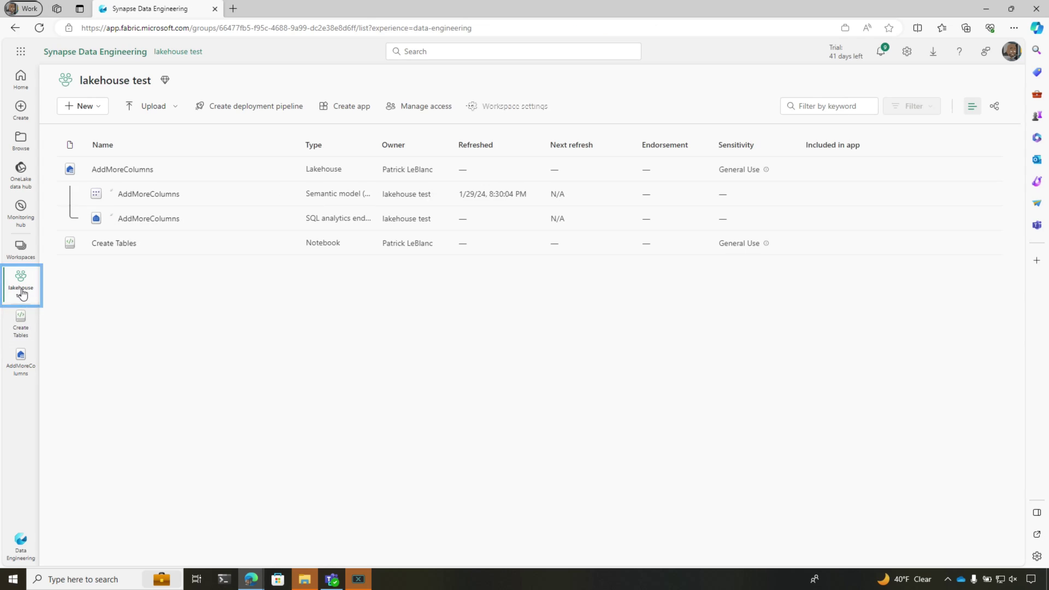
{"action": "left_click", "coordinate": [148, 195]}
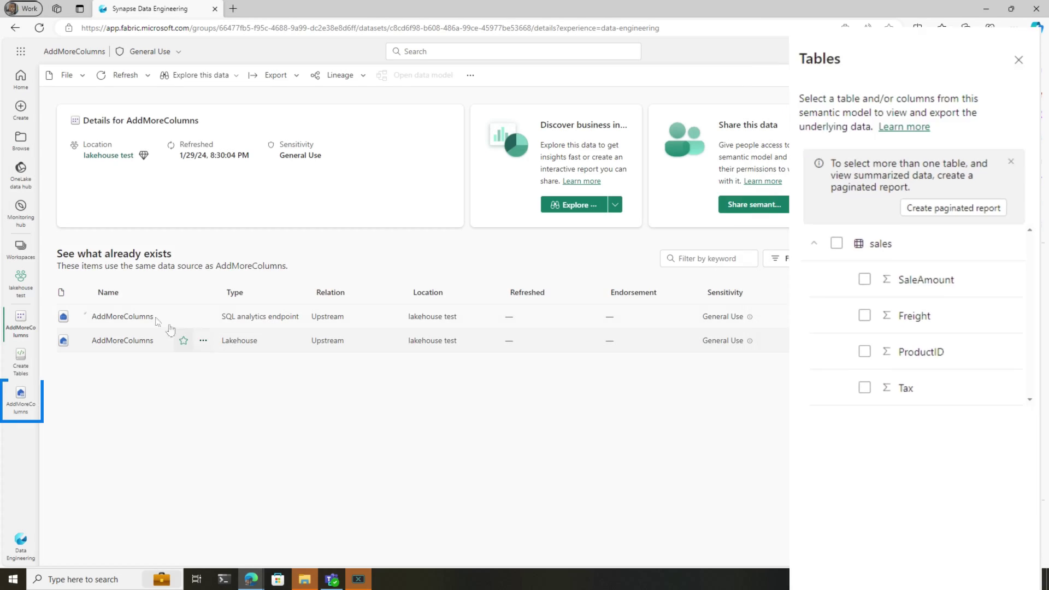
{"action": "left_click", "coordinate": [21, 399]}
{"action": "left_click", "coordinate": [935, 75]}
{"action": "left_click", "coordinate": [788, 171]}
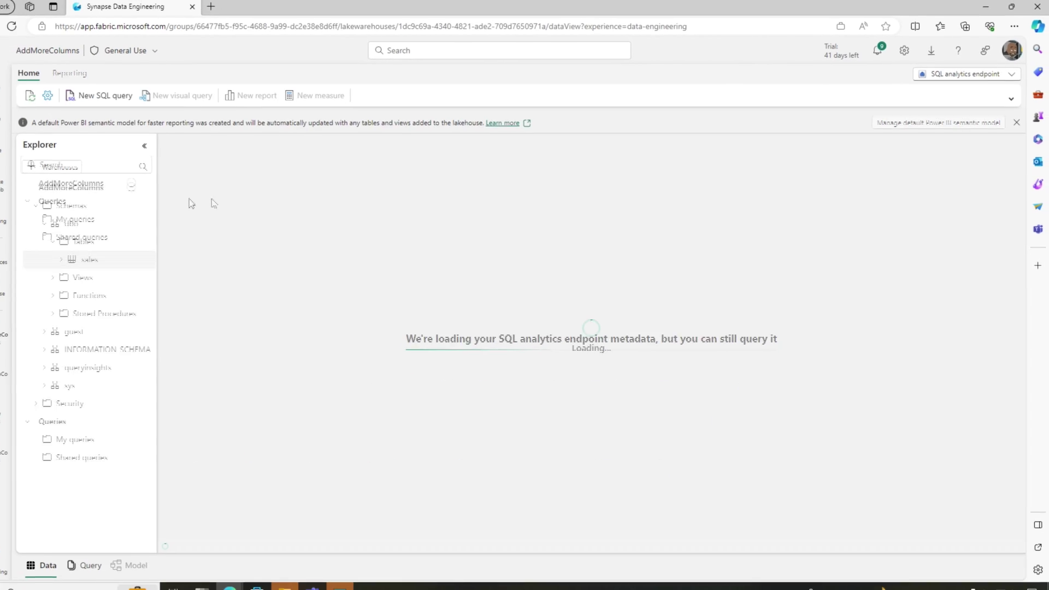
{"action": "left_click", "coordinate": [96, 253]}
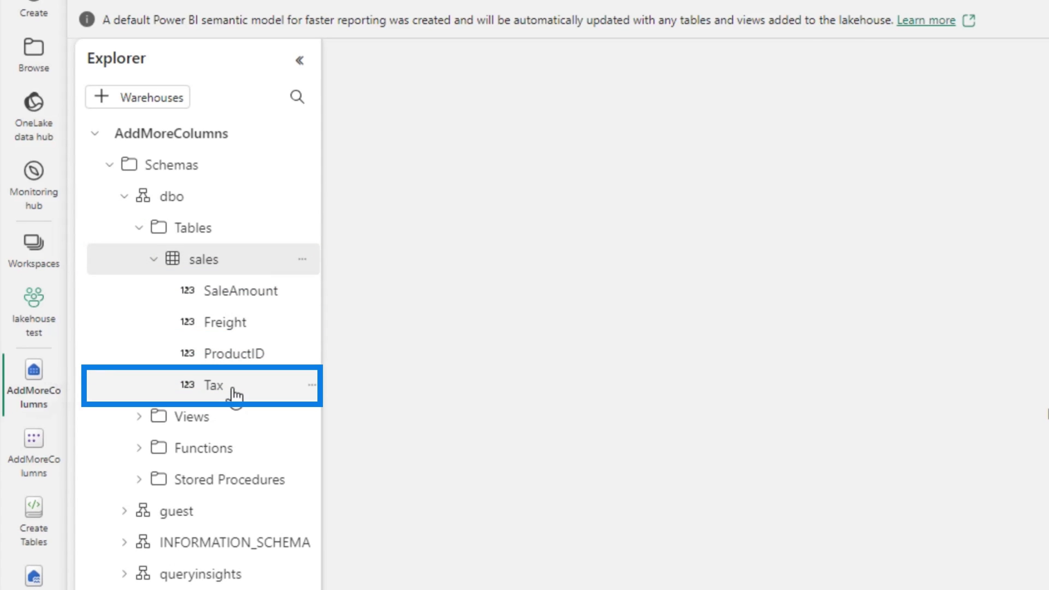
{"action": "left_click", "coordinate": [34, 580]}
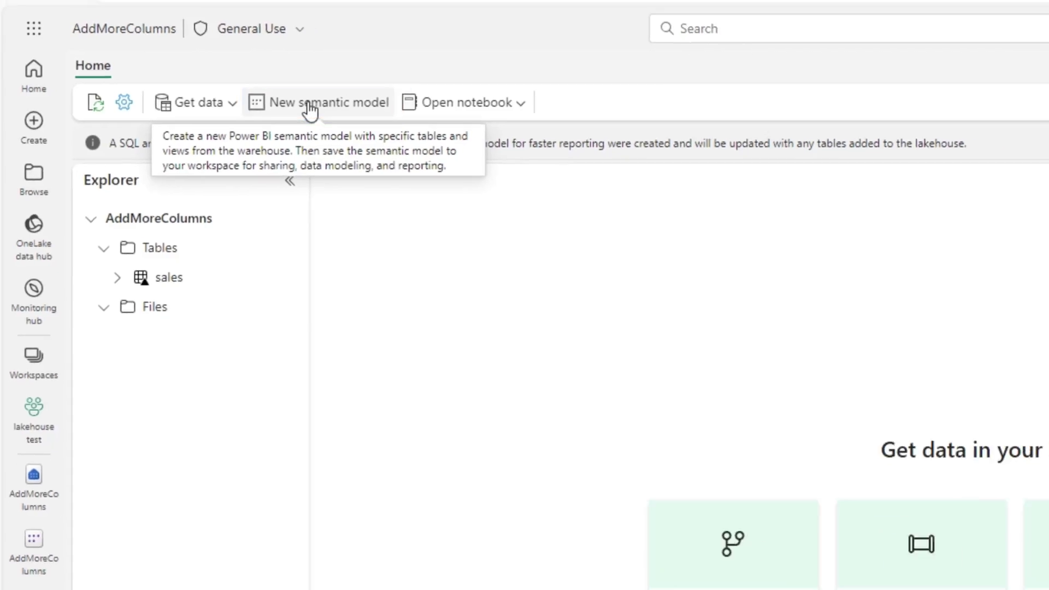
Create a semantic model named 'CustomModel' with the sales table selected
{"action": "left_click", "coordinate": [186, 95]}
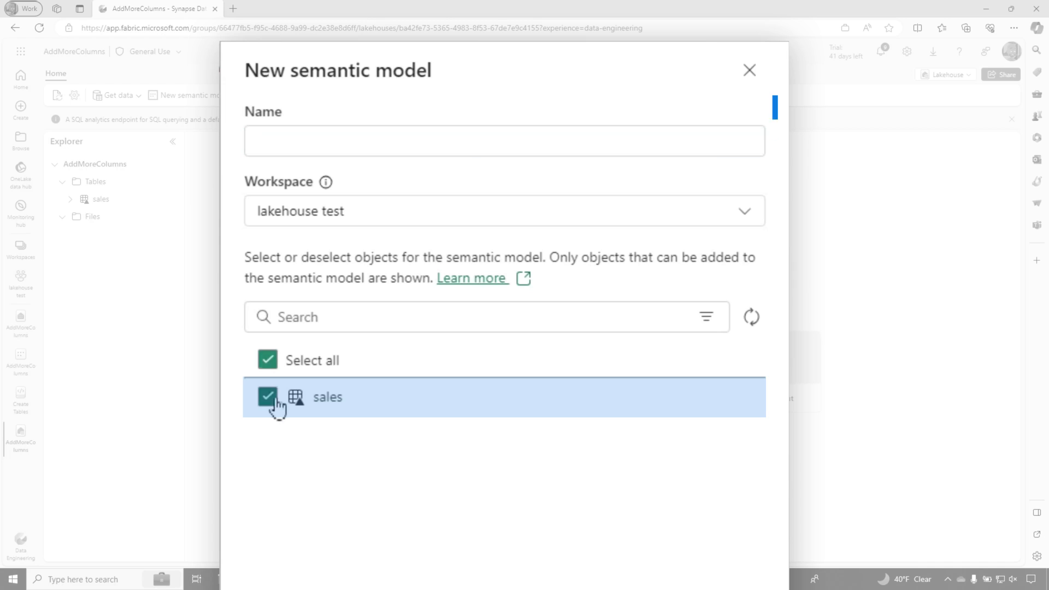
{"action": "left_click", "coordinate": [367, 146]}
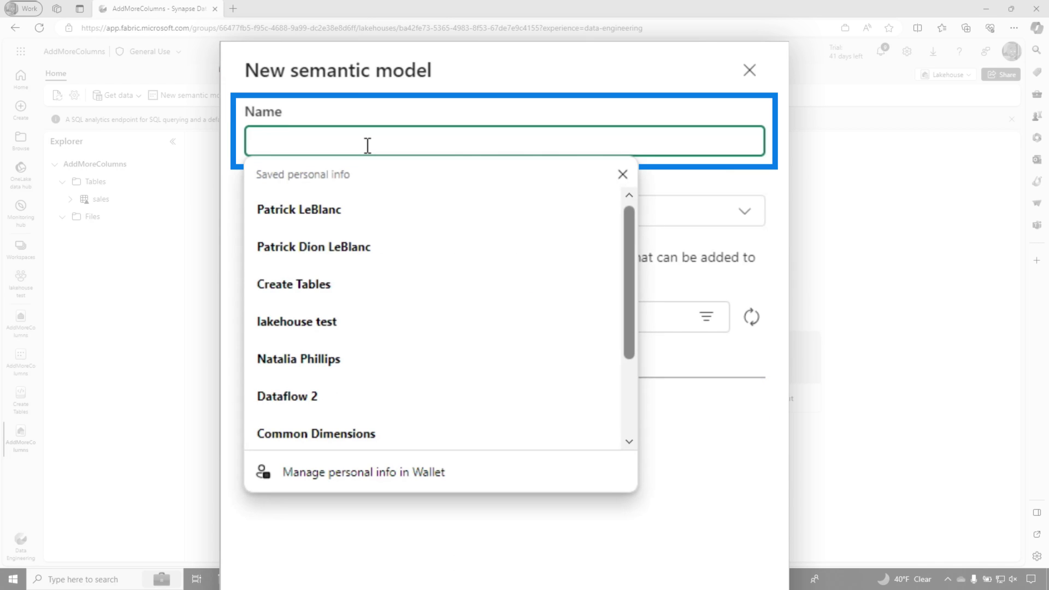
{"action": "type", "text": "CustomModel"}
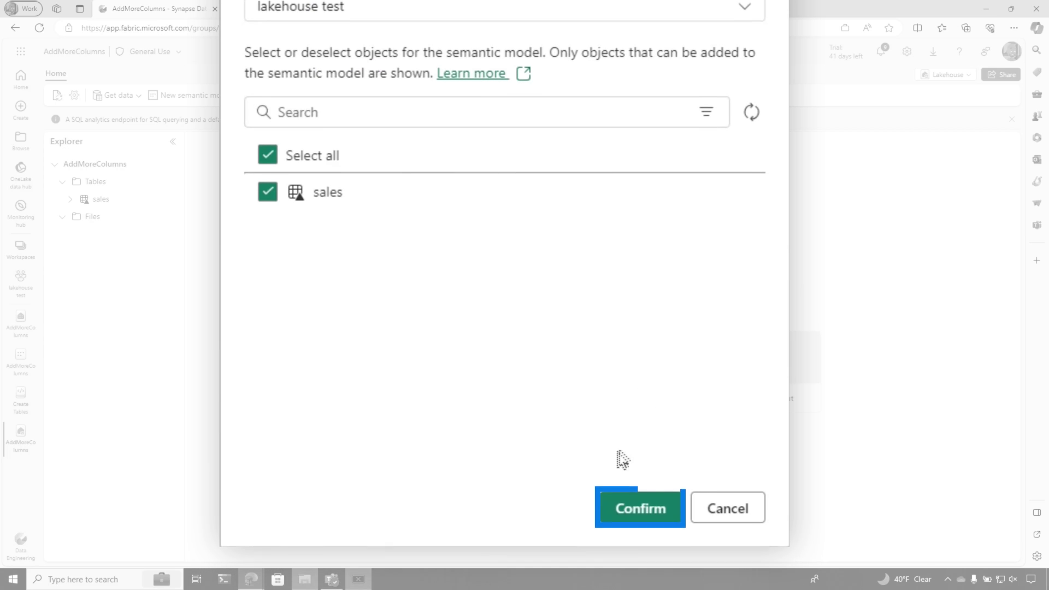
{"action": "left_click", "coordinate": [676, 528]}
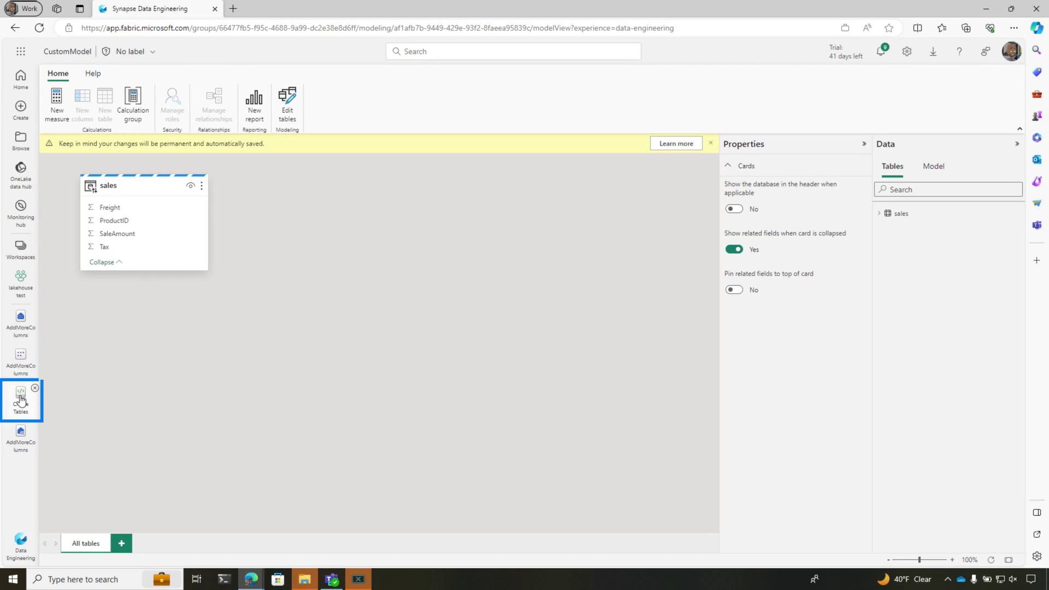
Change the ALTER TABLE column to Shipping int, run it, and return to lakehouse test
{"action": "left_click", "coordinate": [21, 399]}
{"action": "double_click", "coordinate": [462, 325]}
{"action": "type", "text": "Freight int"}
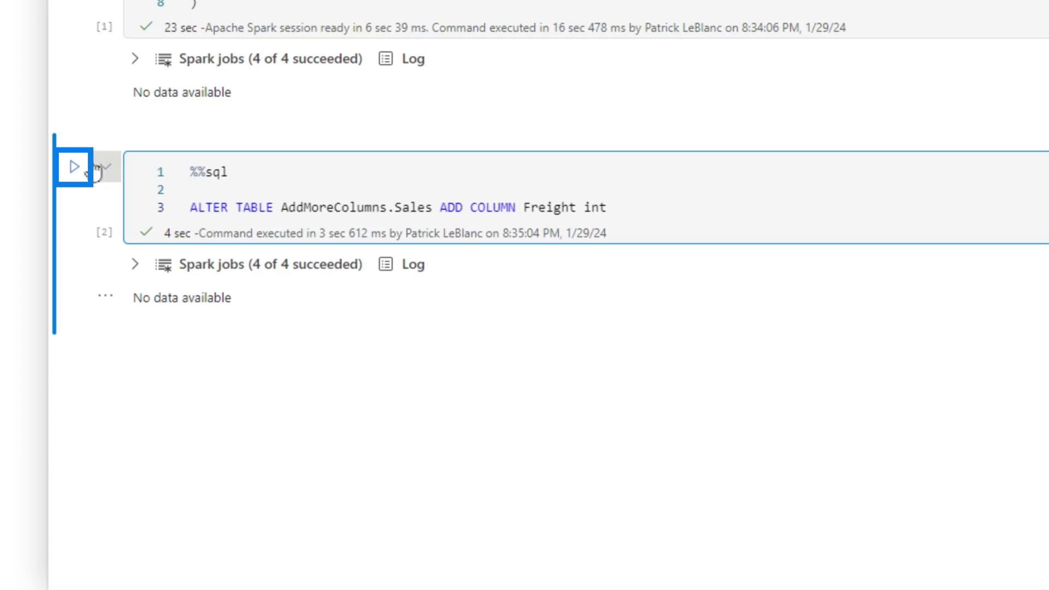
{"action": "left_click", "coordinate": [75, 167]}
{"action": "double_click", "coordinate": [533, 204]}
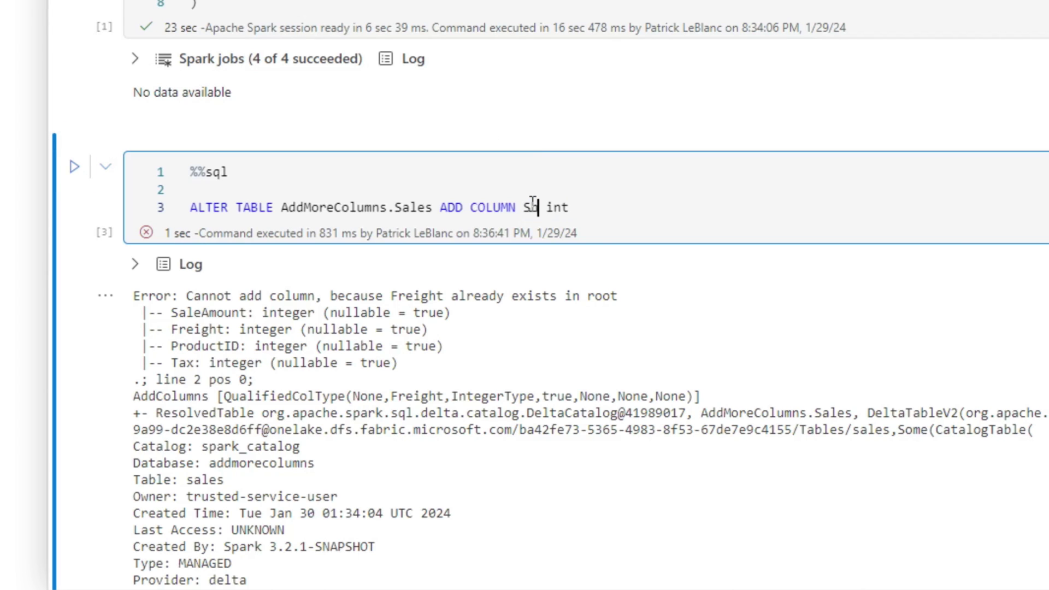
{"action": "left_click", "coordinate": [75, 166]}
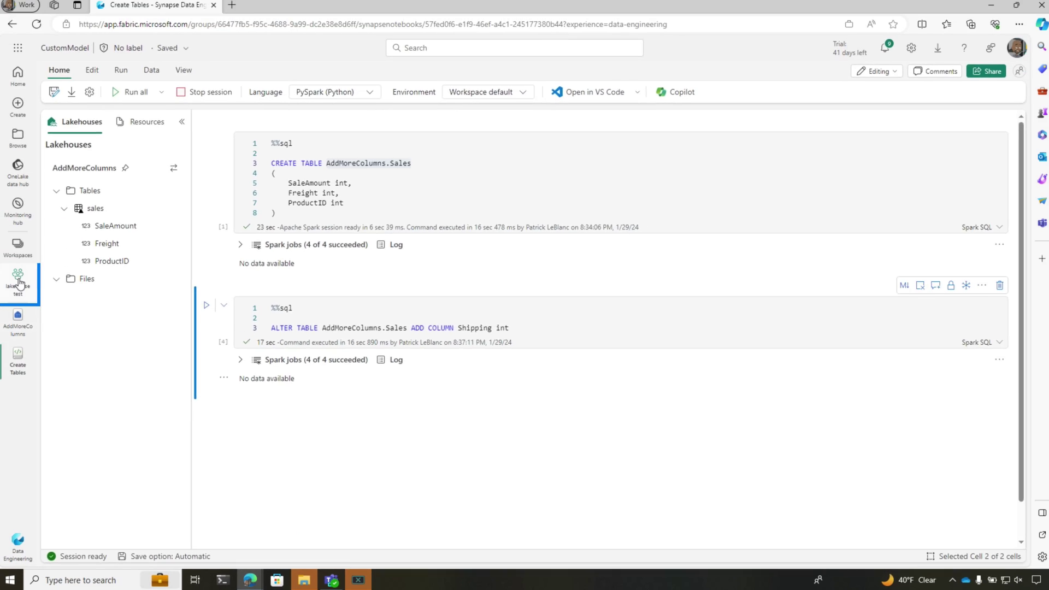
{"action": "left_click", "coordinate": [22, 284]}
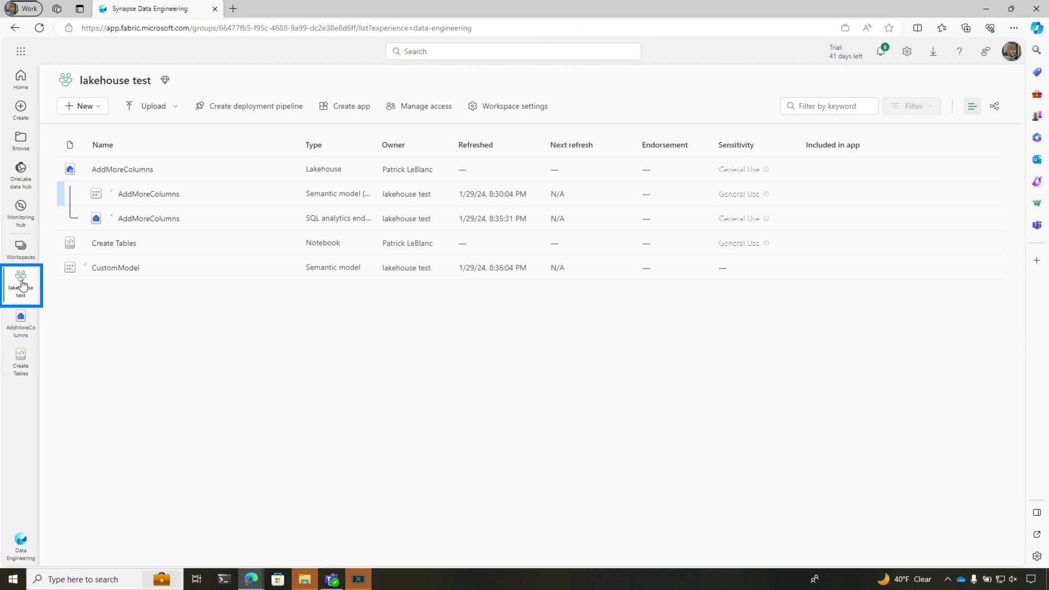
{"action": "left_click", "coordinate": [156, 195]}
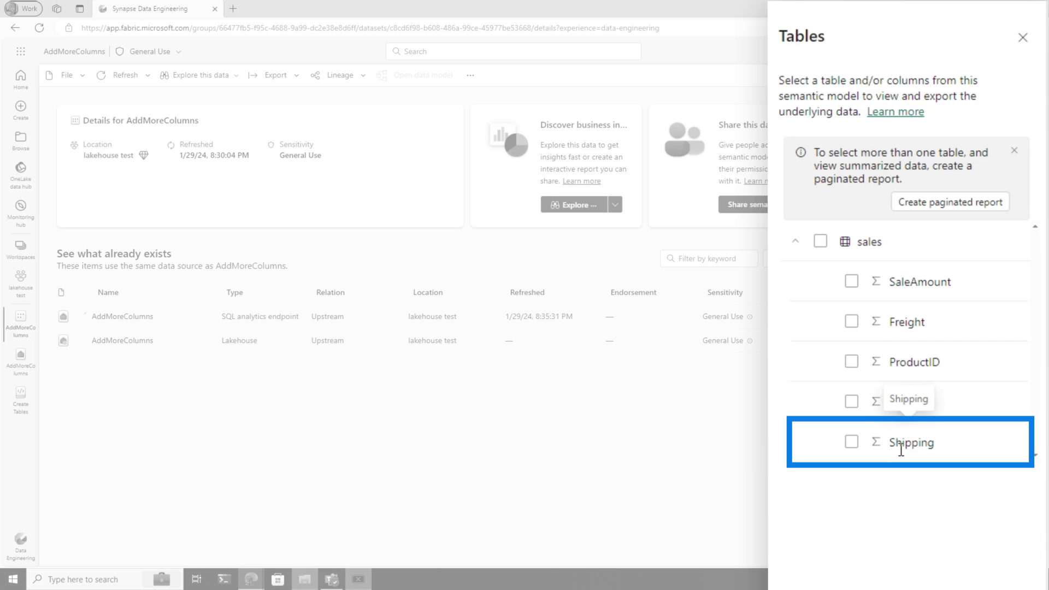
{"action": "left_click", "coordinate": [20, 361]}
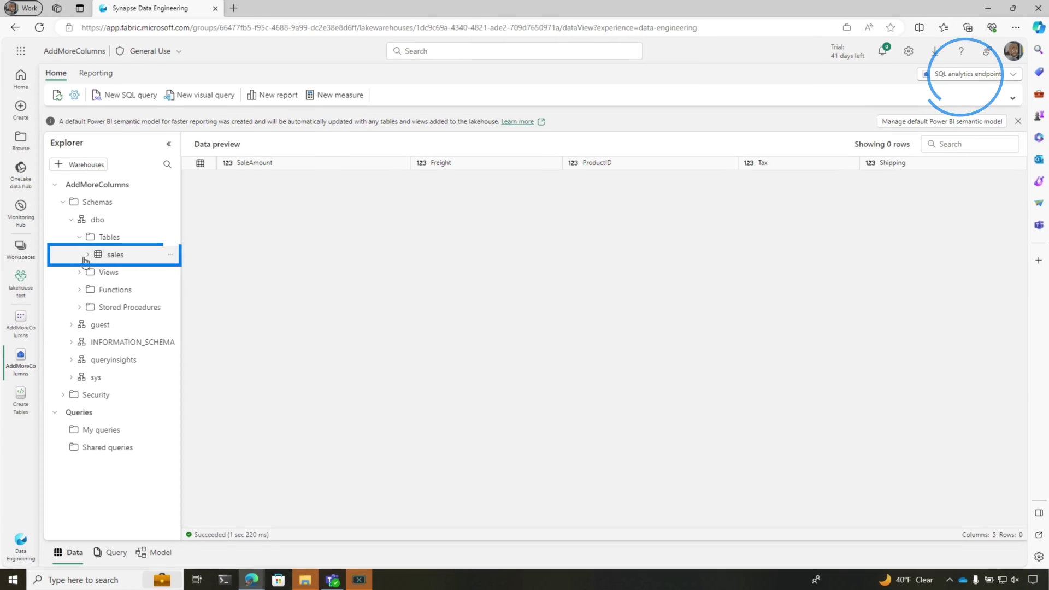
{"action": "left_click", "coordinate": [86, 255]}
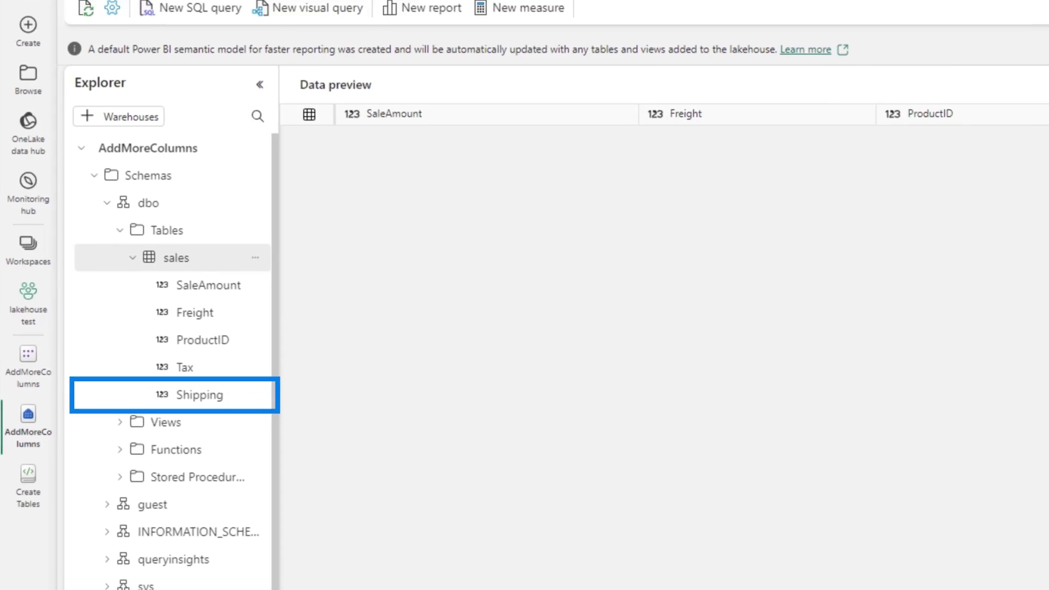
{"action": "left_click", "coordinate": [964, 70]}
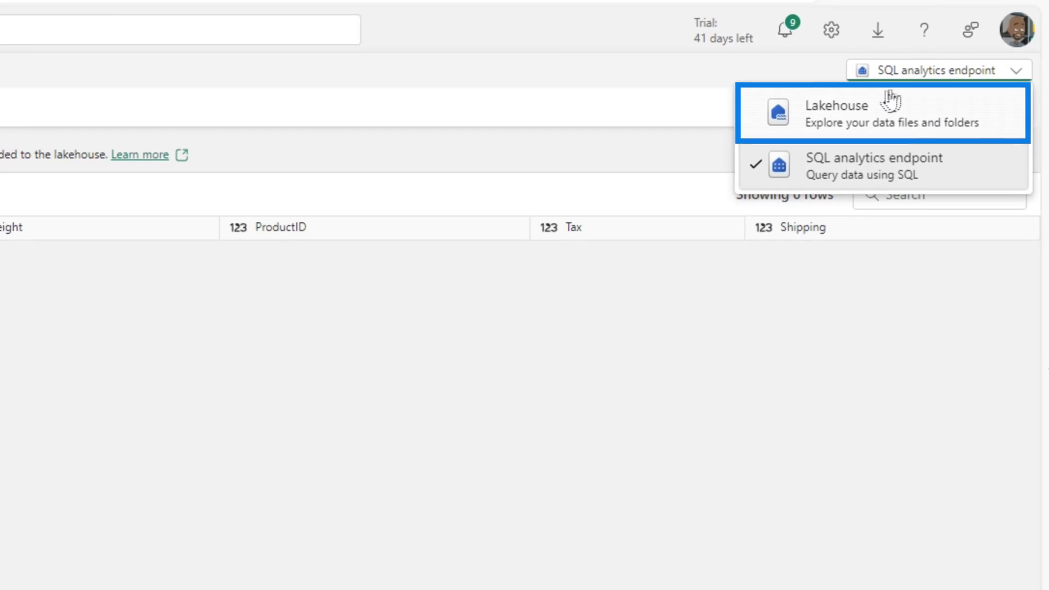
{"action": "left_click", "coordinate": [887, 104]}
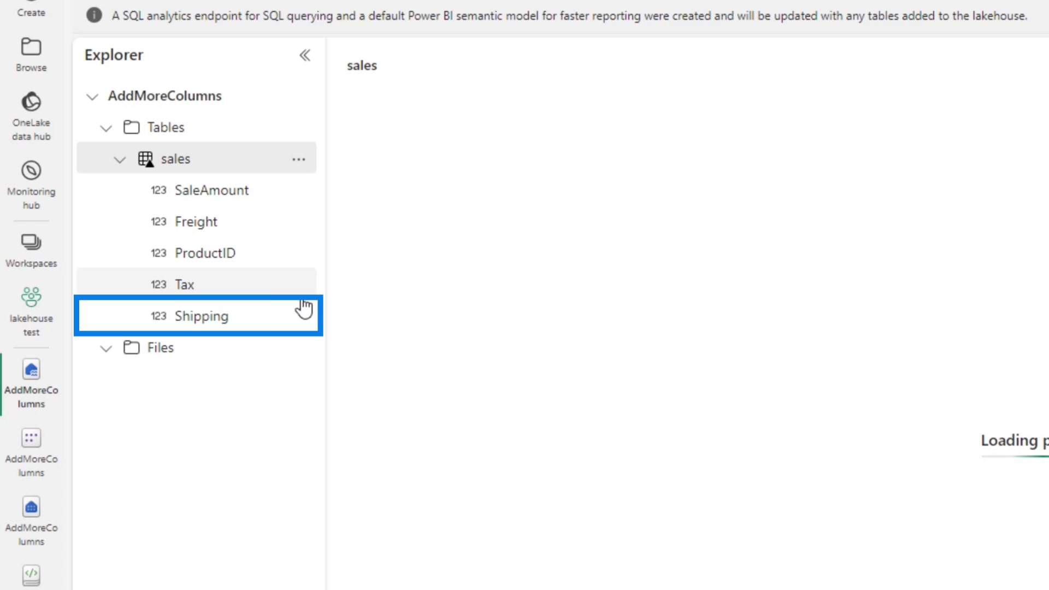
{"action": "left_click", "coordinate": [24, 309]}
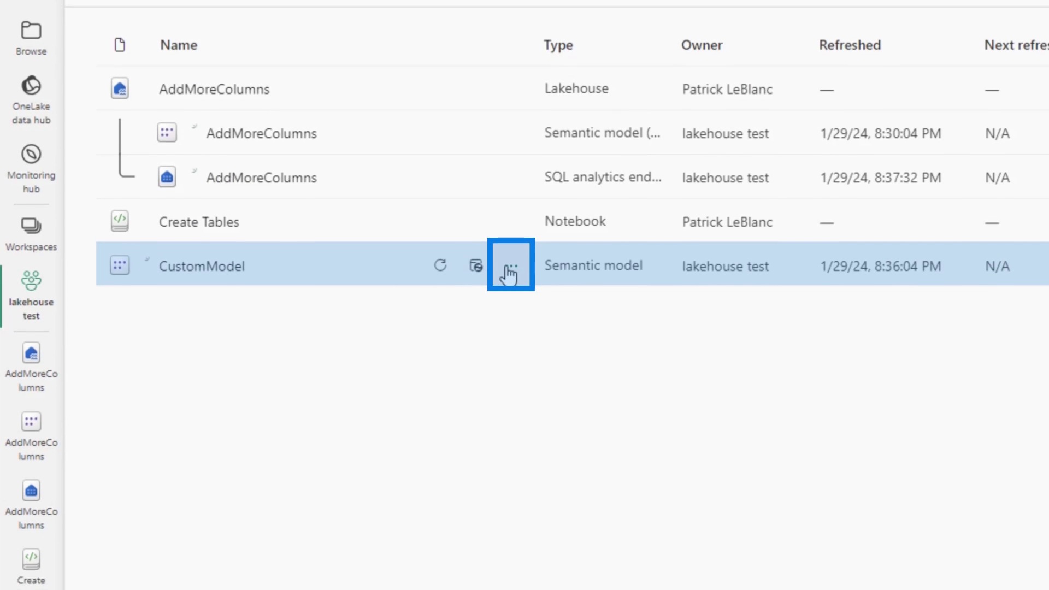
Open CustomModel's data model and refresh its sales table in Edit tables to add Shipping
{"action": "left_click", "coordinate": [509, 273]}
{"action": "left_click", "coordinate": [569, 589]}
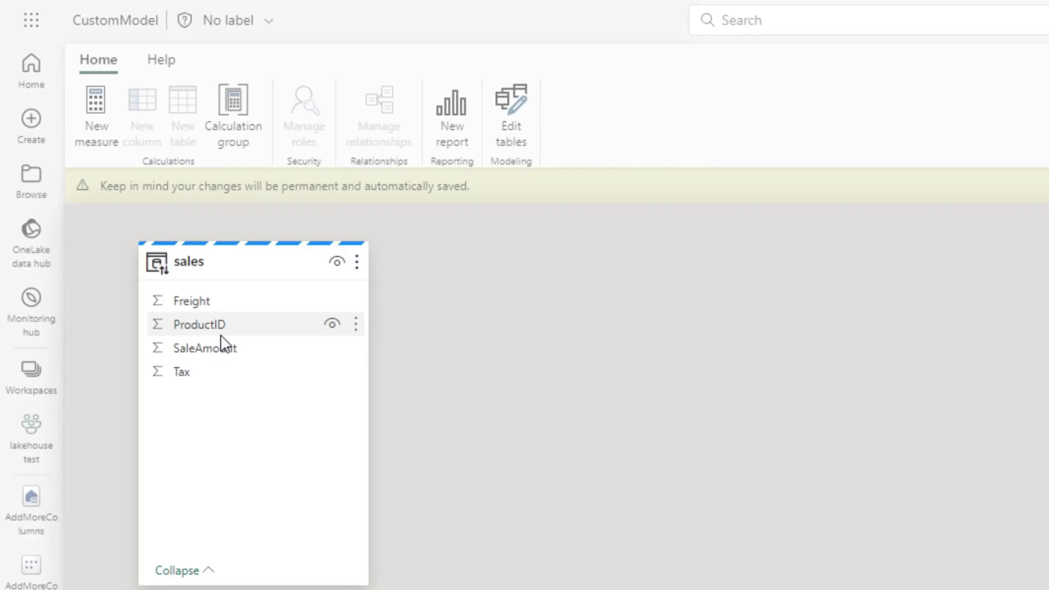
{"action": "left_click", "coordinate": [511, 123]}
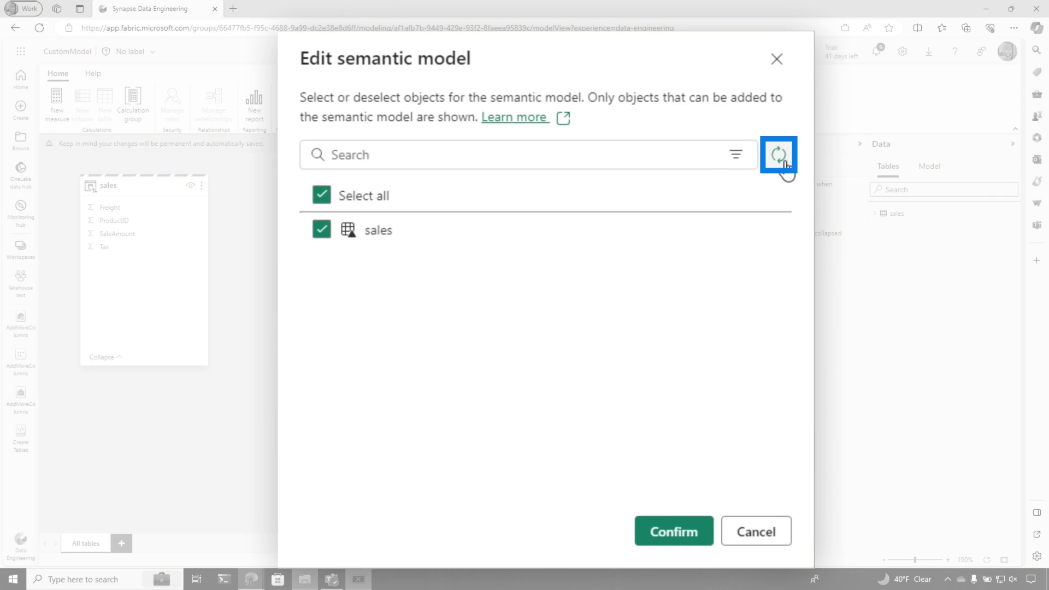
{"action": "left_click", "coordinate": [779, 156]}
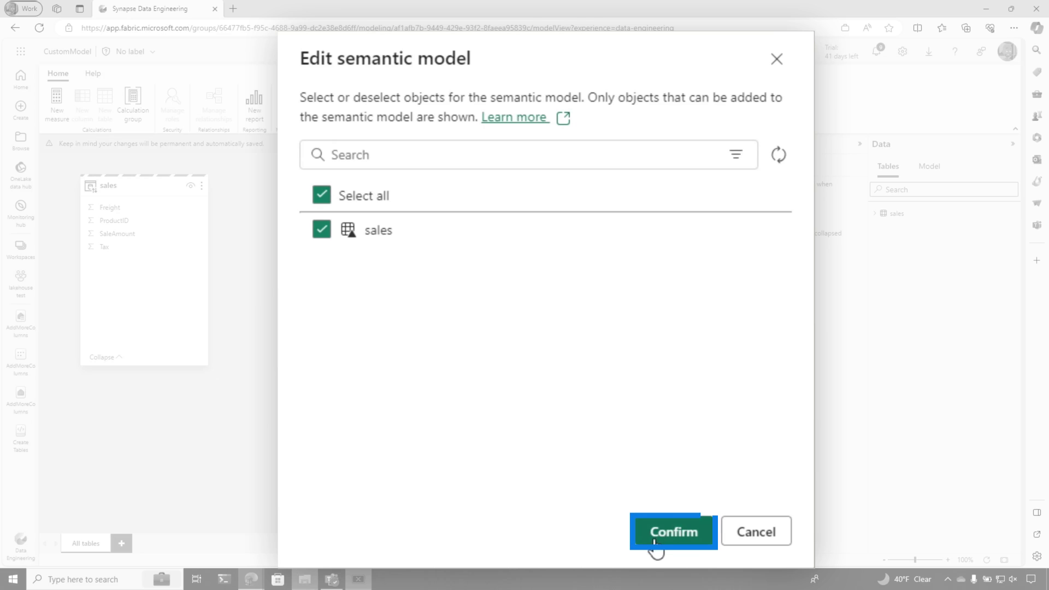
{"action": "left_click", "coordinate": [654, 540]}
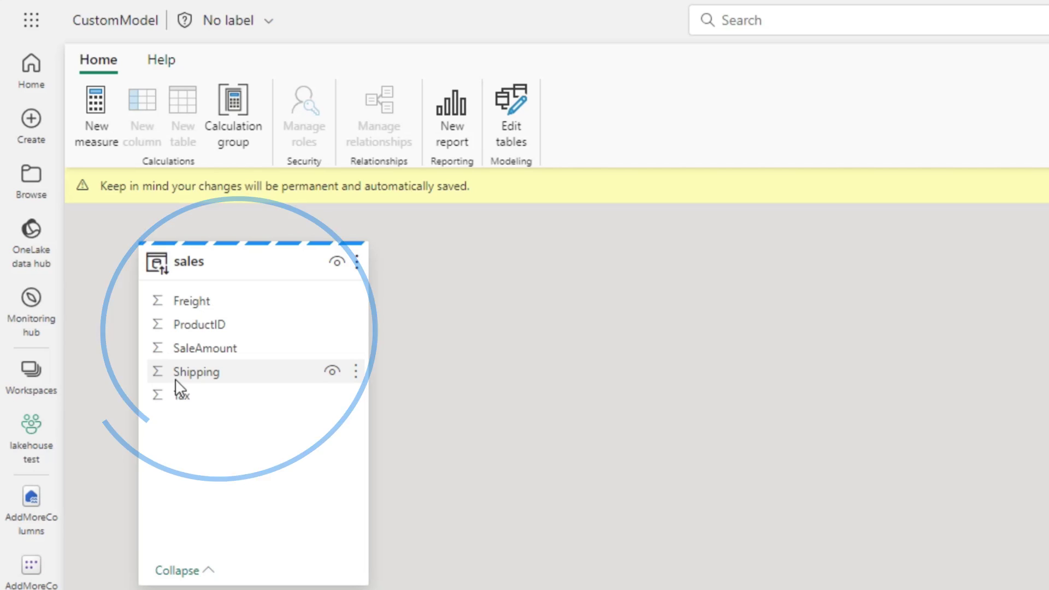
{"action": "left_click", "coordinate": [505, 102]}
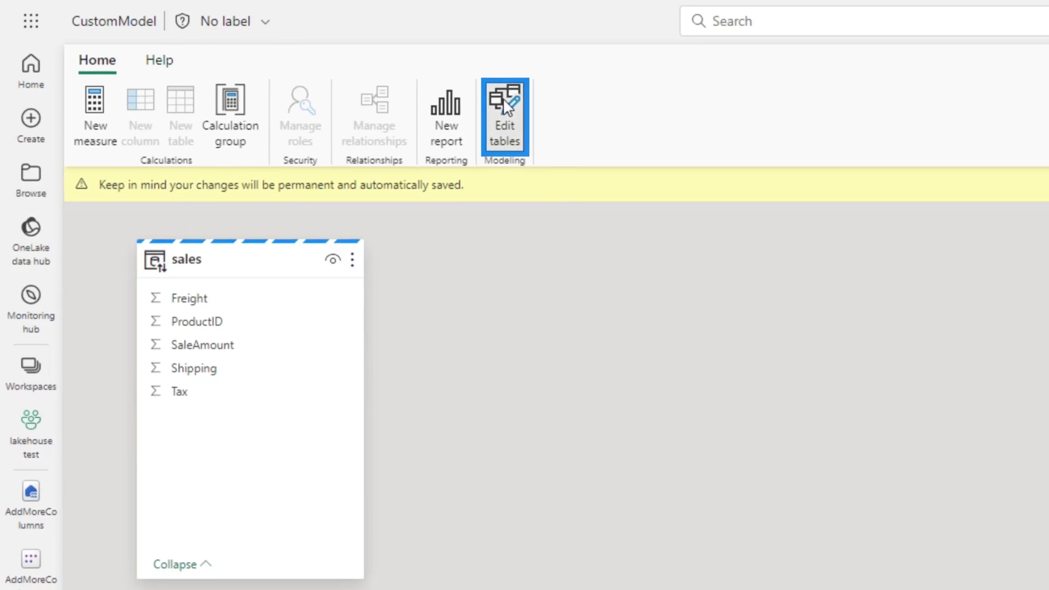